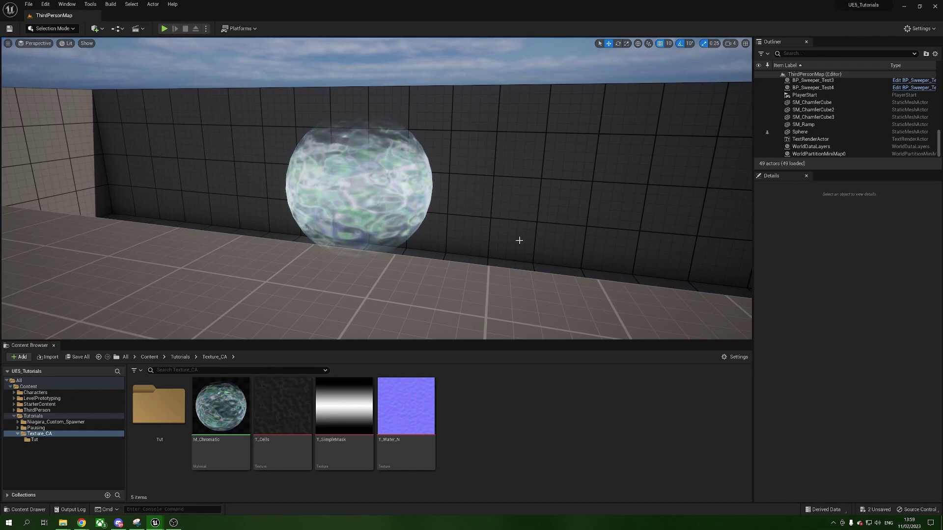
# - Open the empty Tut folder under Tutorials > Texture_CA in the Content Browser
pyautogui.doubleClick(169, 425)
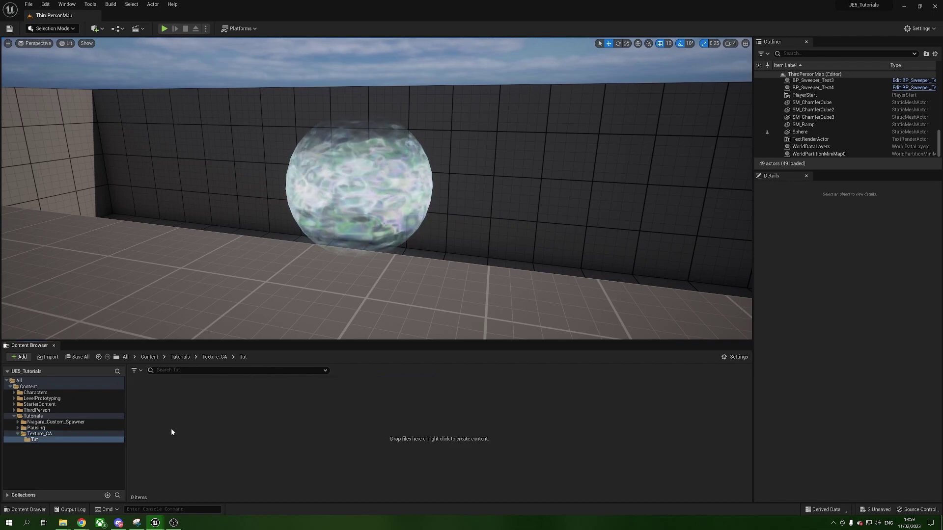
# - Create a new Material asset in the Tut folder named M_tutorial_Chromatic
pyautogui.rightClick(171, 429)
pyautogui.click(212, 256)
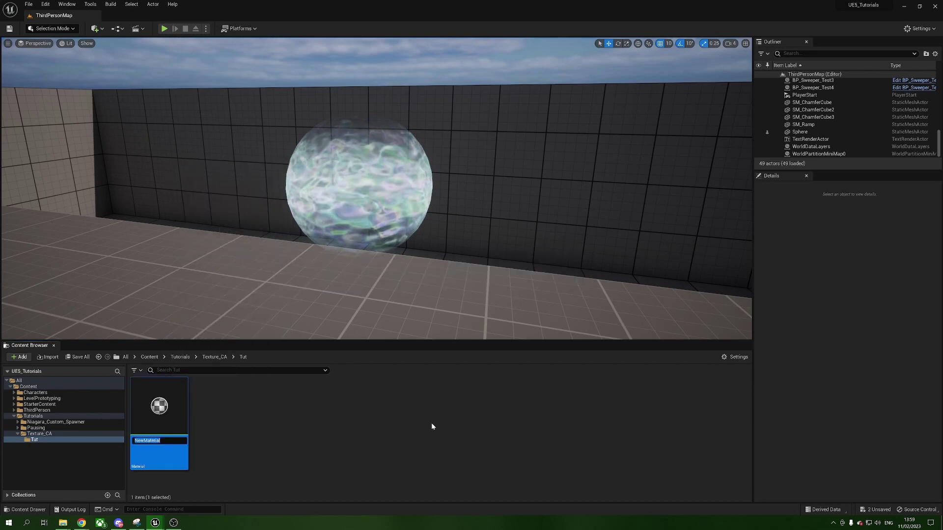
pyautogui.write('M_tutorial')
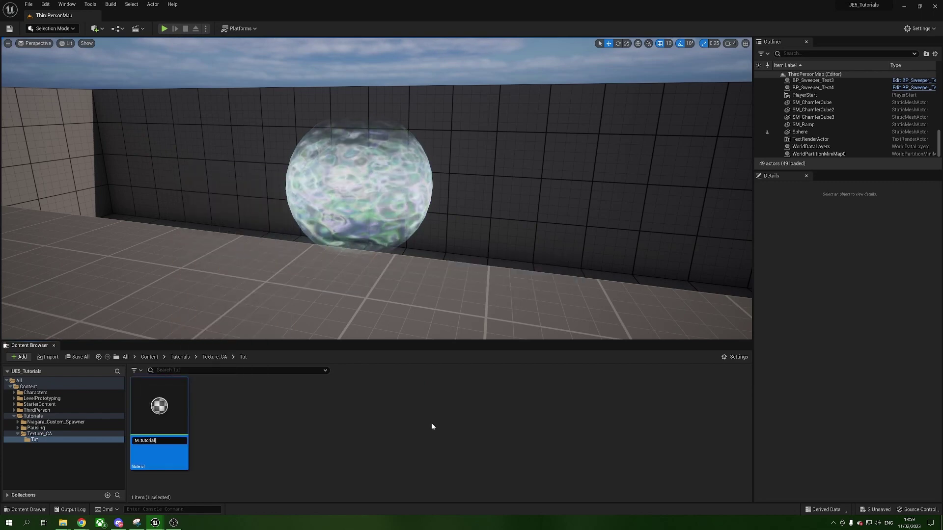
pyautogui.write('_Chromatic')
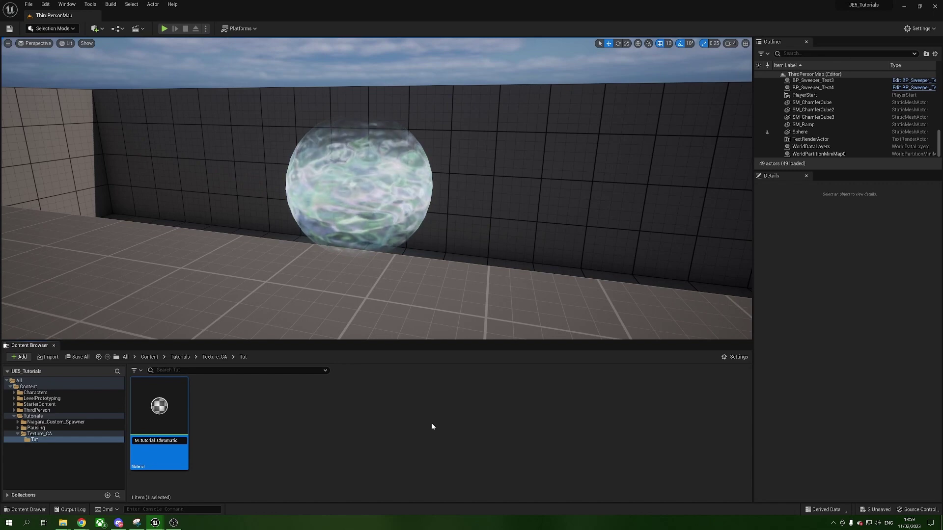
pyautogui.press('Return')
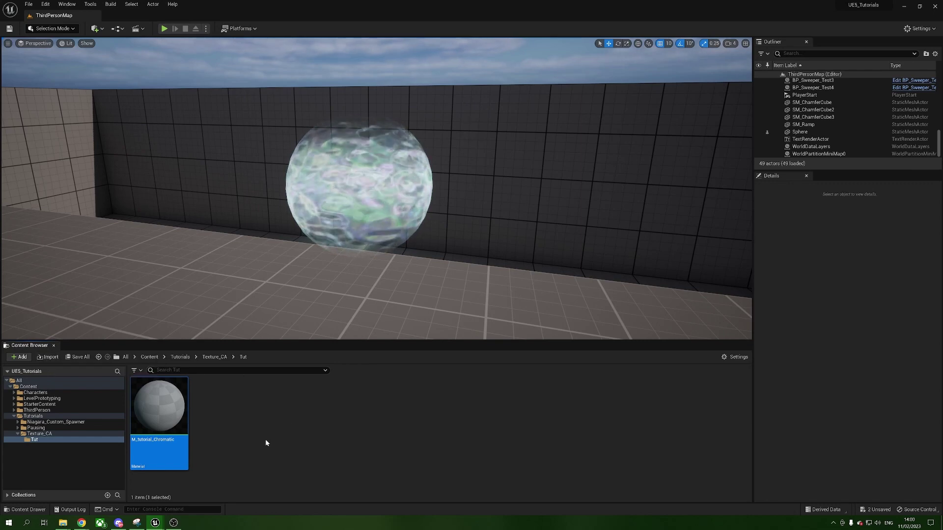
# - Import T_SimpleMask.png and T_Cells.png from TutorialTextures into the Tut folder
pyautogui.click(48, 360)
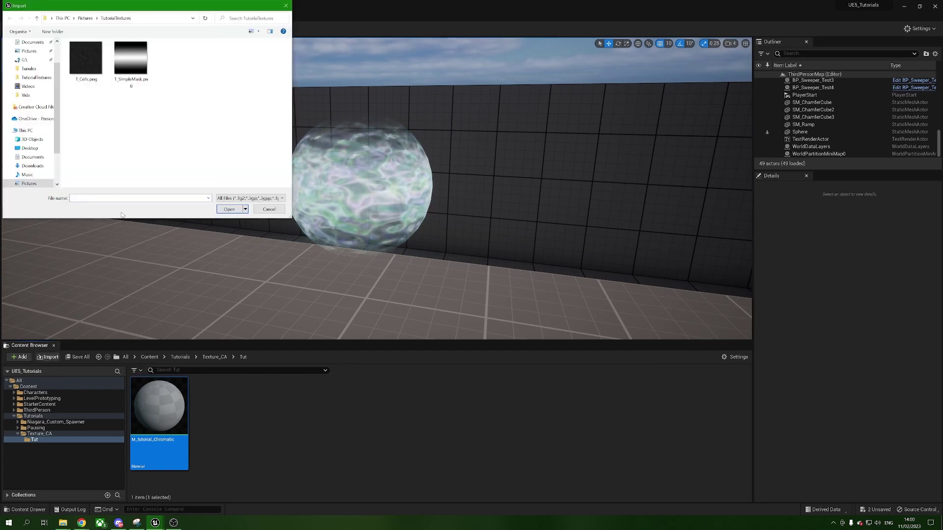
pyautogui.click(131, 58)
pyautogui.keyDown('ctrl'); pyautogui.click(78, 58); pyautogui.keyUp('ctrl')
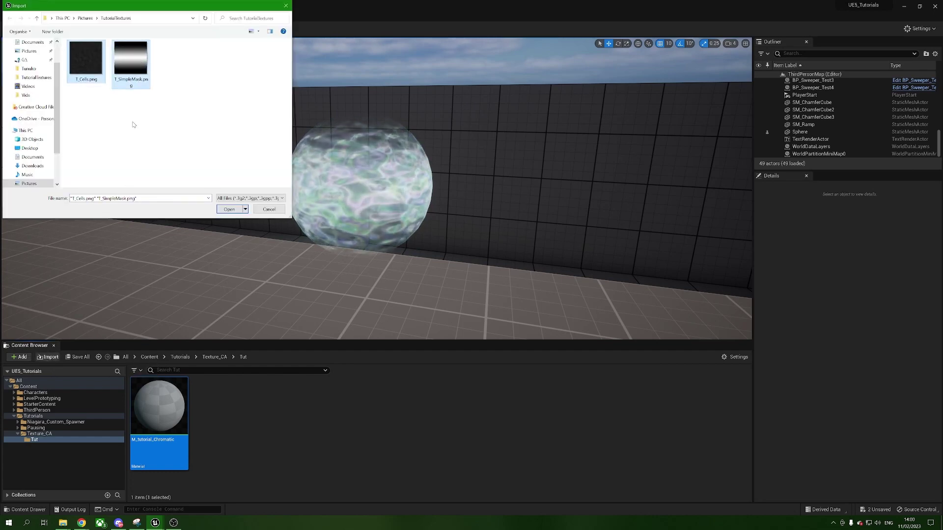
pyautogui.click(230, 210)
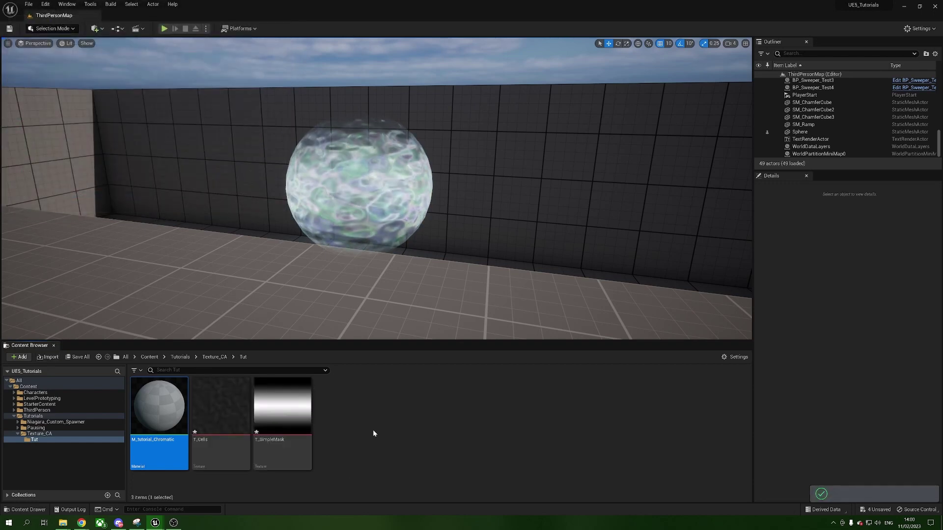
pyautogui.click(270, 407)
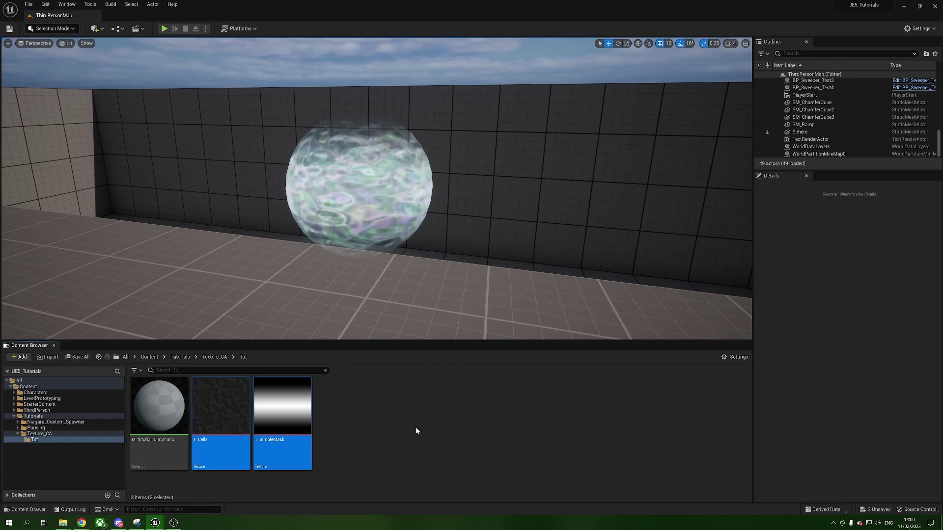
pyautogui.click(377, 423)
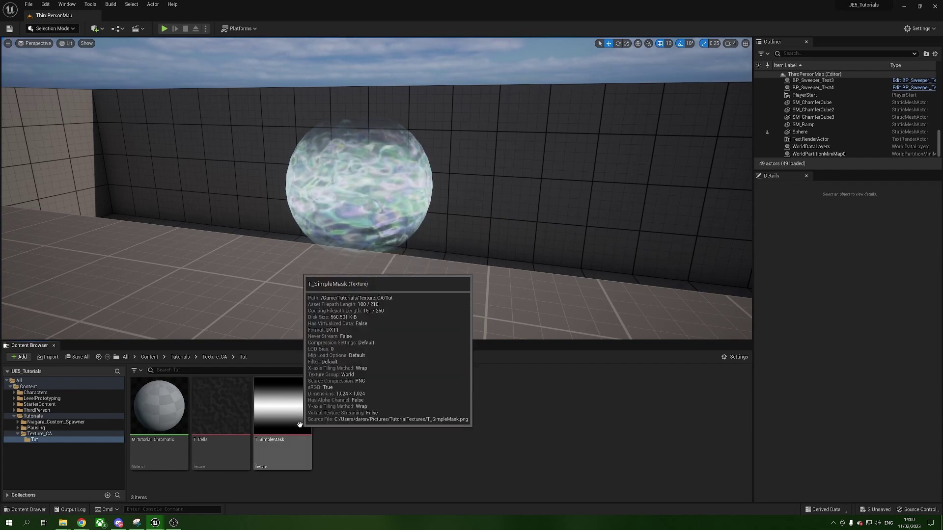
pyautogui.rightClick(276, 416)
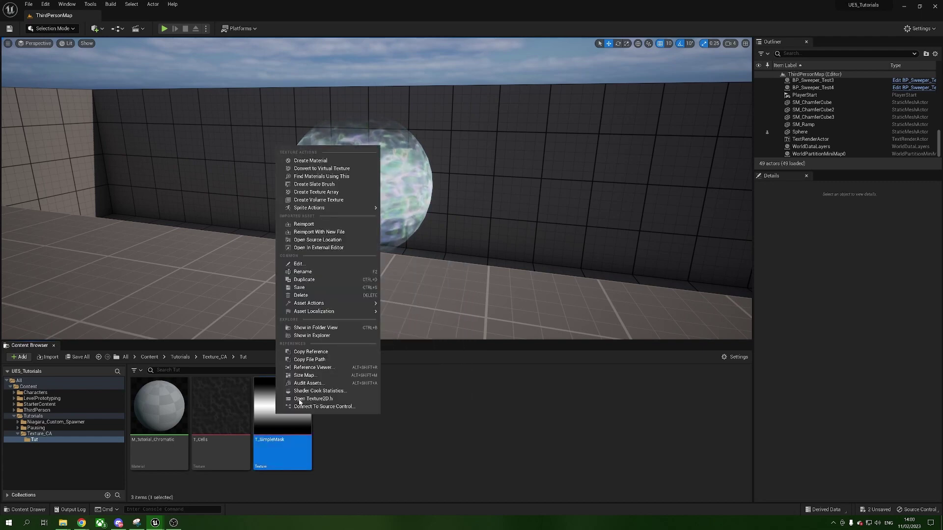
# - Show T_SimpleMask in Explorer and snap the TutorialTextures folder window to the left half
pyautogui.click(344, 332)
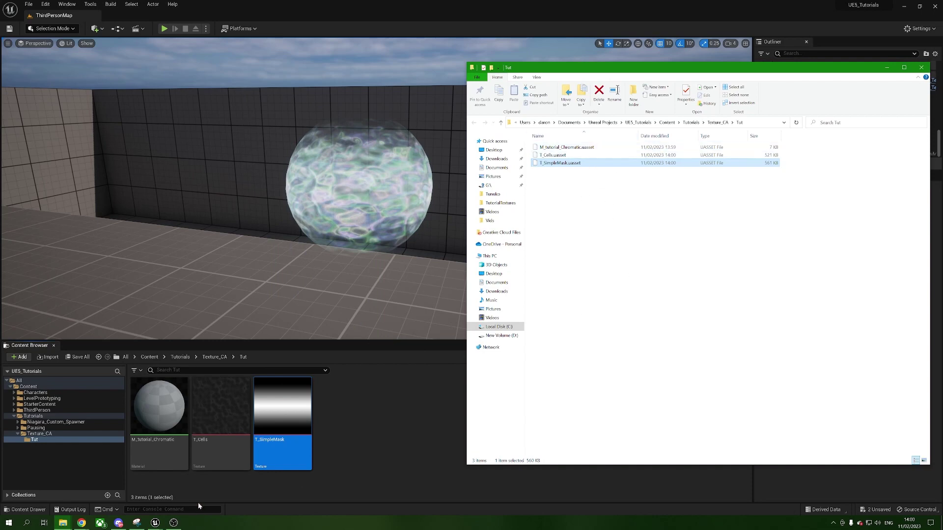
pyautogui.rightClick(63, 523)
pyautogui.click(64, 523)
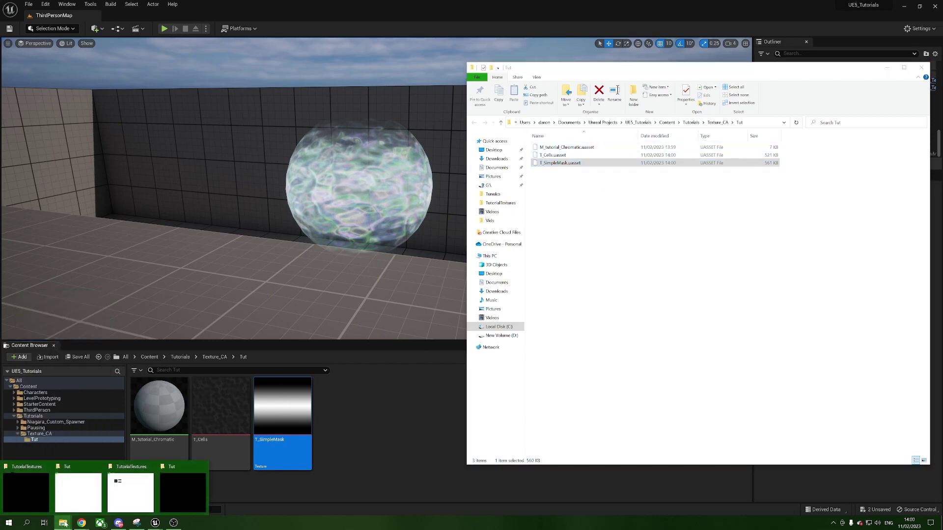
pyautogui.click(131, 491)
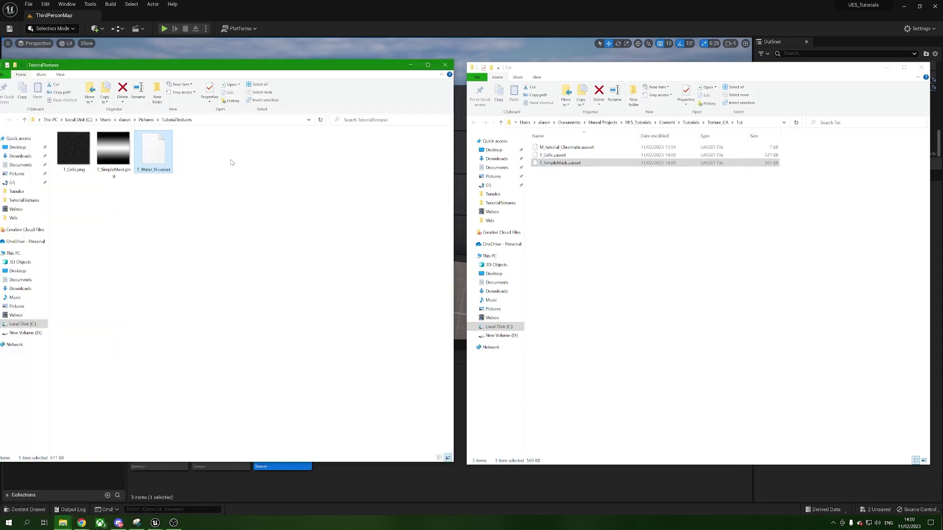
pyautogui.press('super+Left')
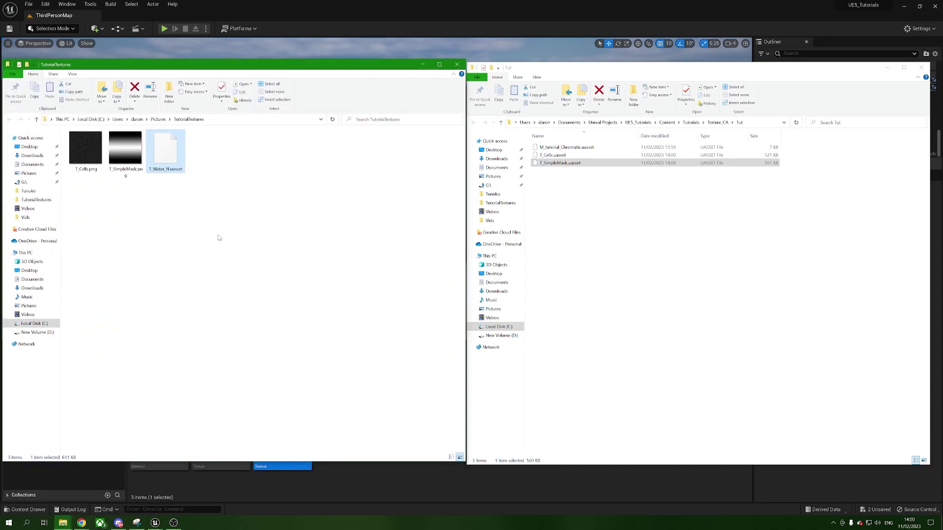
# - Copy T_Water_N.uasset into the project's Tut folder, then minimize both Explorer windows
pyautogui.click(219, 238)
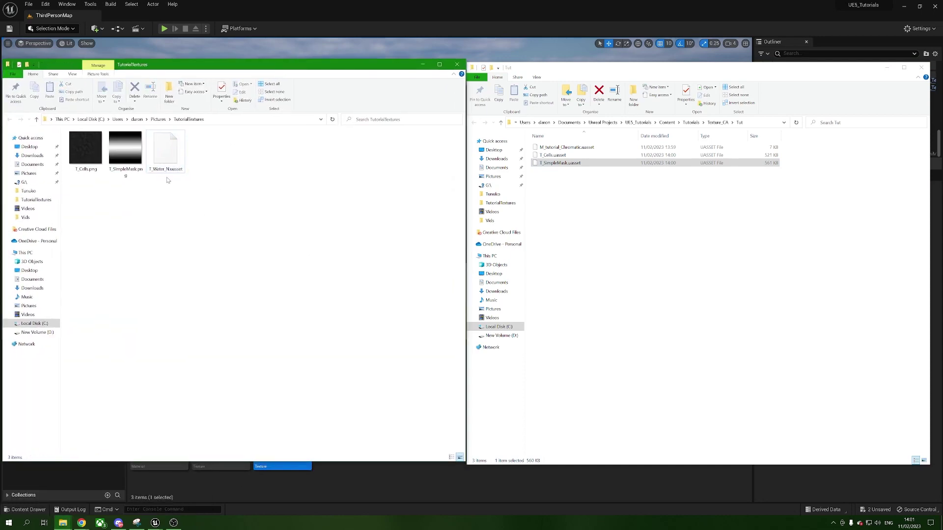
pyautogui.click(168, 157)
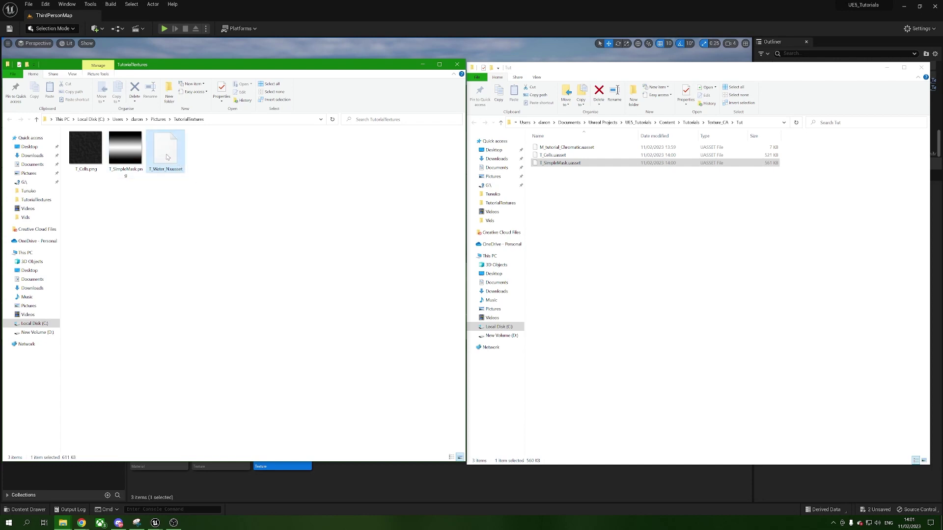
pyautogui.hotkey('ctrl', 'c')
pyautogui.click(695, 252)
pyautogui.hotkey('ctrl', 'v')
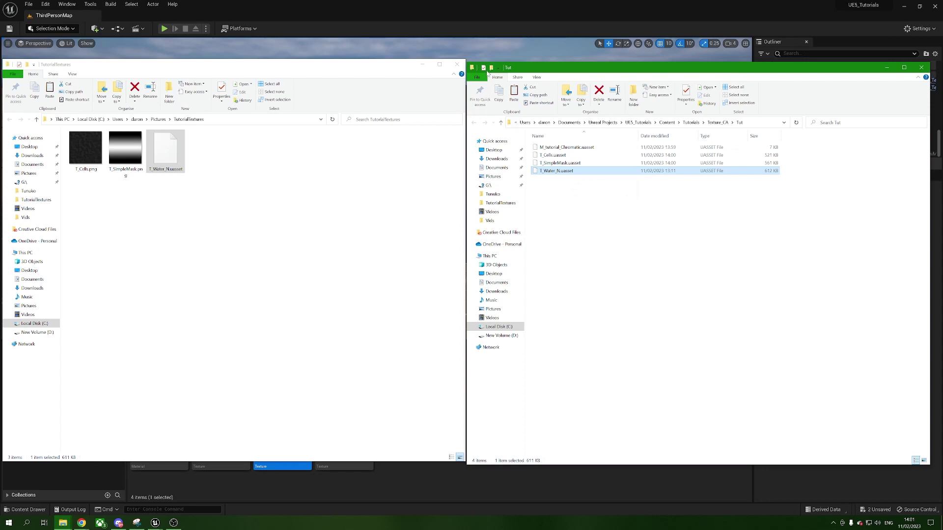
pyautogui.click(423, 64)
pyautogui.click(887, 67)
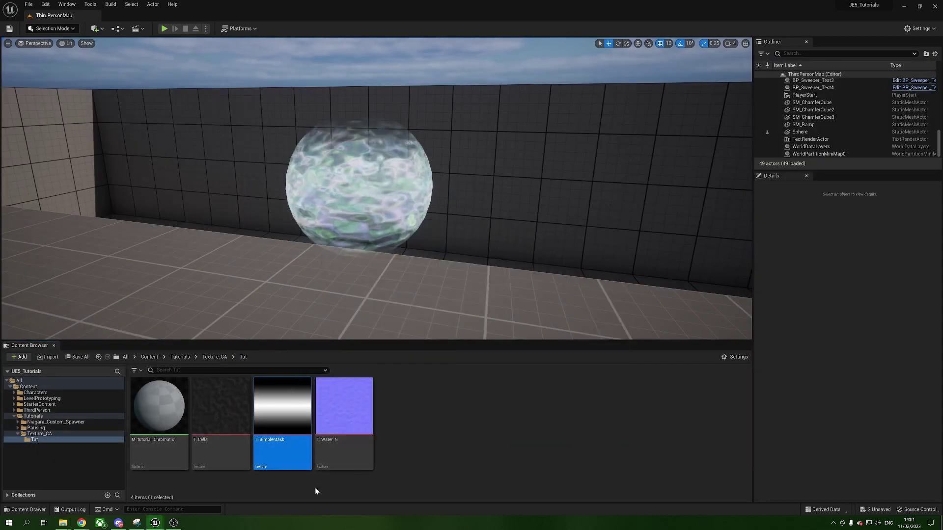
# - Open M_tutorial_Chromatic in an enlarged Material Editor and drag T_Cells into its graph
pyautogui.click(352, 394)
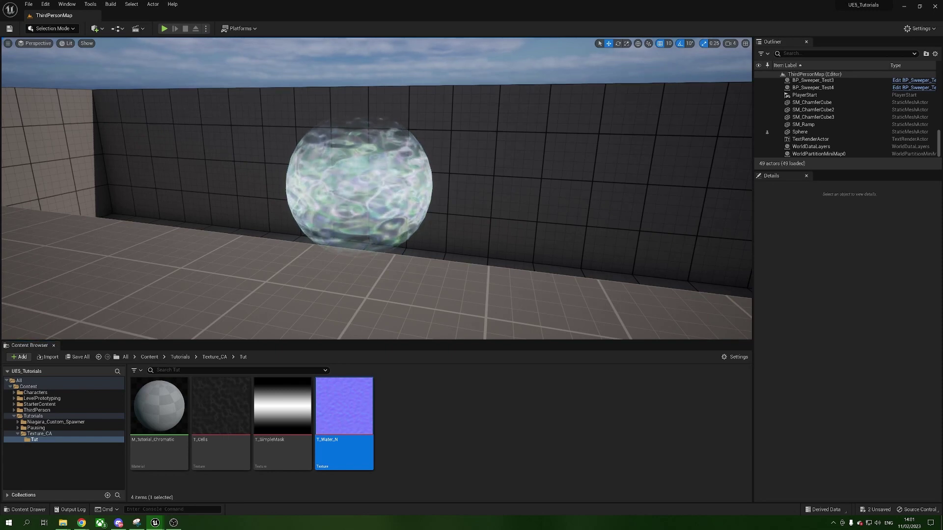
pyautogui.click(564, 423)
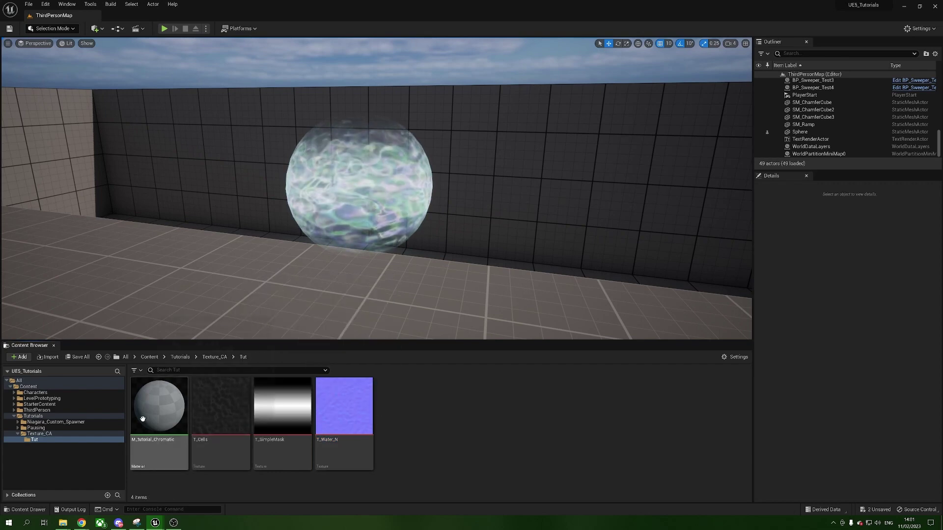
pyautogui.click(164, 403)
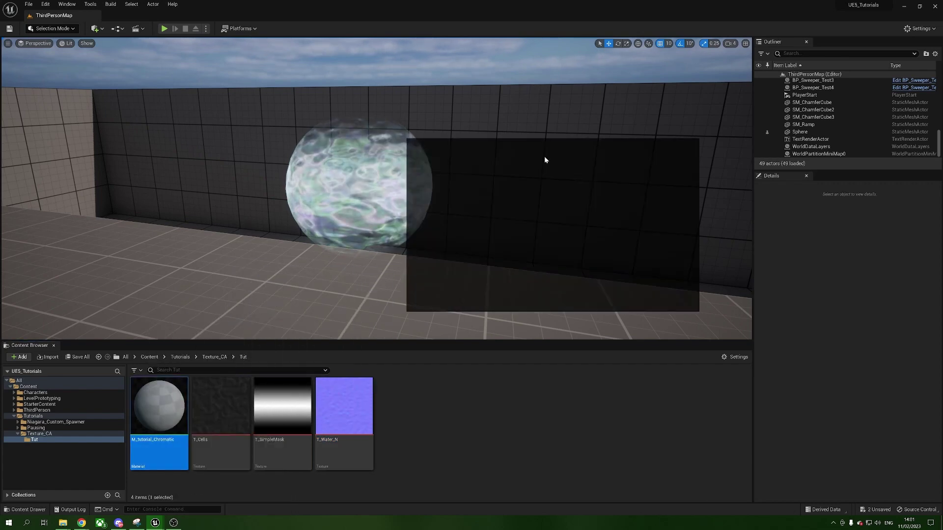
pyautogui.moveTo(585, 142); pyautogui.dragTo(526, 117)
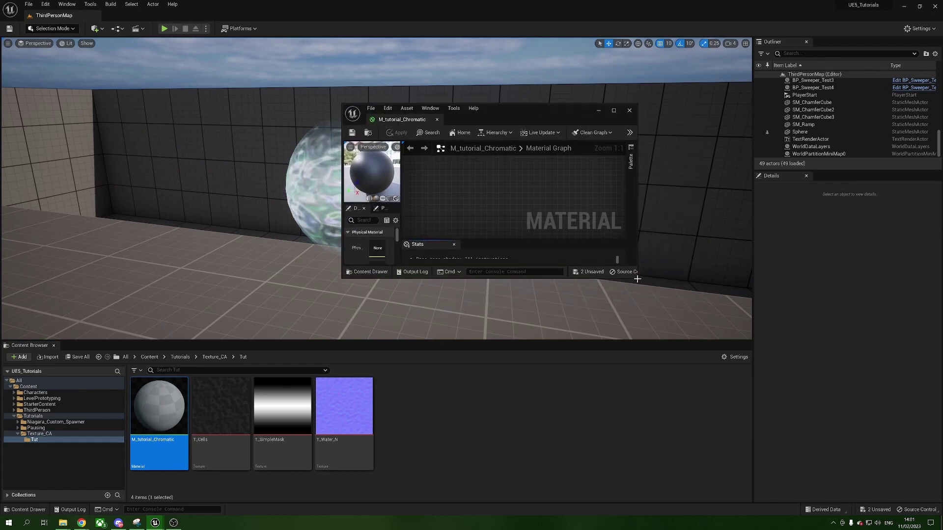
pyautogui.moveTo(637, 279); pyautogui.dragTo(907, 458)
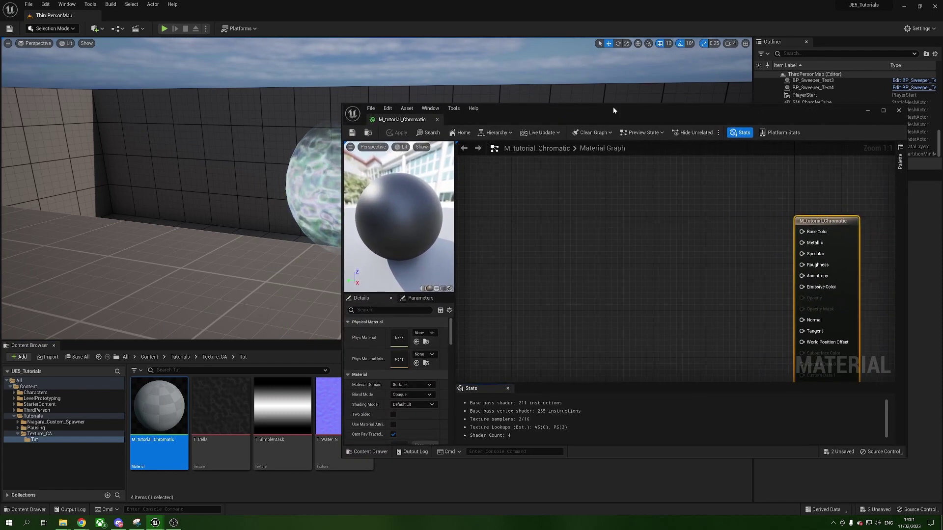
pyautogui.moveTo(613, 110); pyautogui.dragTo(591, 67)
pyautogui.moveTo(221, 413); pyautogui.dragTo(560, 241)
# - Drag T_SimpleMask and T_Water_N into the graph as Texture Samples and maximize the editor
pyautogui.click(268, 418)
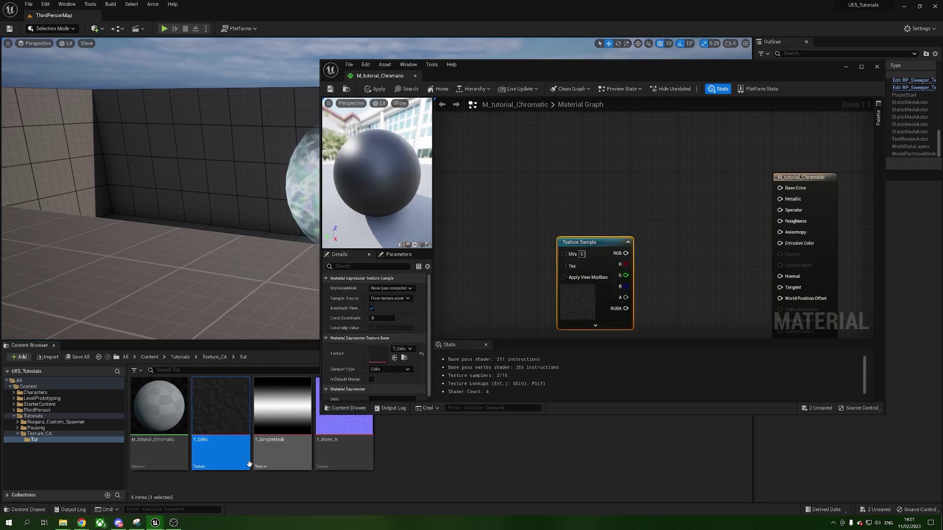
pyautogui.keyDown('ctrl'); pyautogui.click(333, 432); pyautogui.keyUp('ctrl')
pyautogui.moveTo(284, 418); pyautogui.dragTo(586, 144)
pyautogui.doubleClick(635, 65)
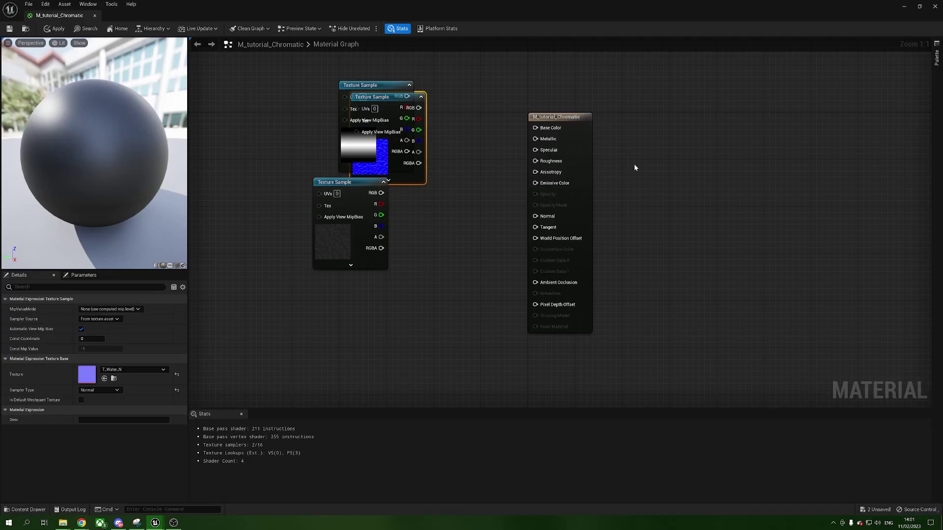
# - Spread the three Texture Sample nodes apart, moving T_Cells up-left and the others lower
pyautogui.moveTo(516, 237); pyautogui.dragTo(631, 236, button='right')
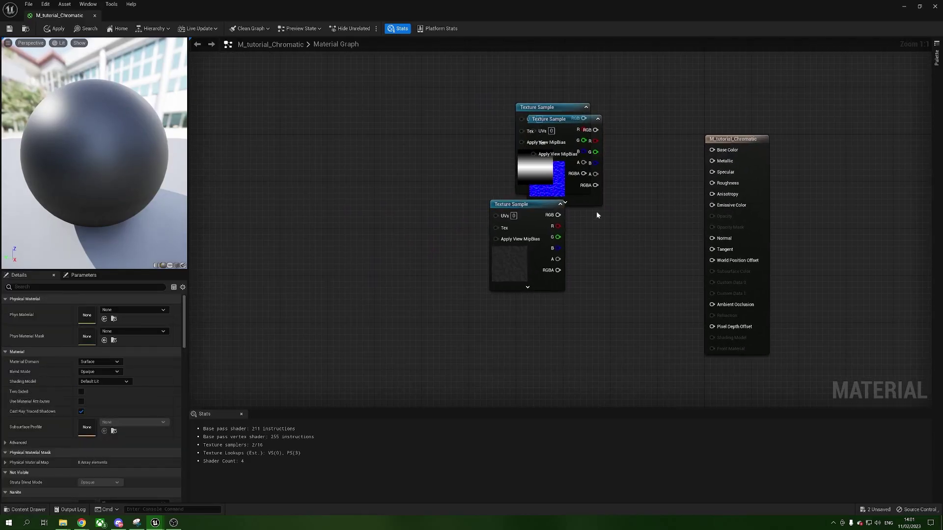
pyautogui.moveTo(453, 143); pyautogui.dragTo(533, 363)
pyautogui.moveTo(403, 212); pyautogui.dragTo(455, 284, button='right')
pyautogui.moveTo(534, 254); pyautogui.dragTo(385, 179)
pyautogui.click(525, 271)
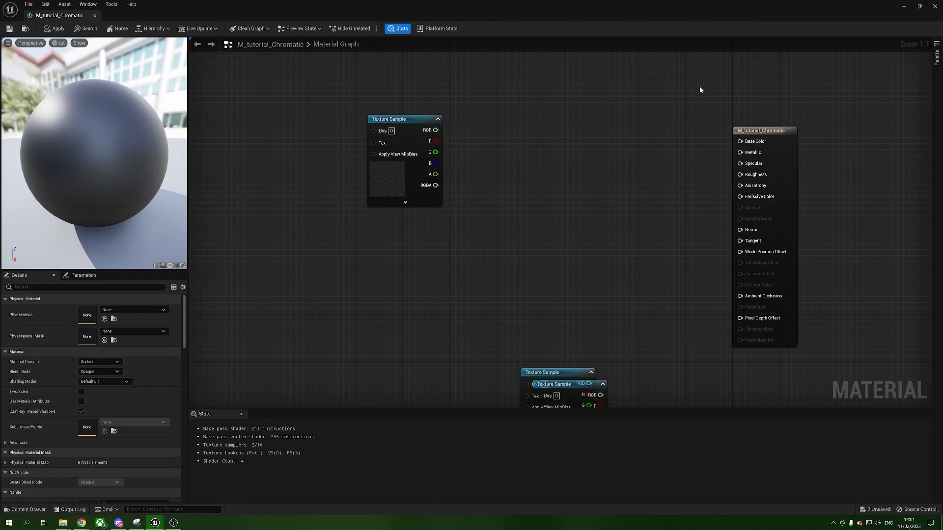
pyautogui.moveTo(467, 136); pyautogui.dragTo(395, 353)
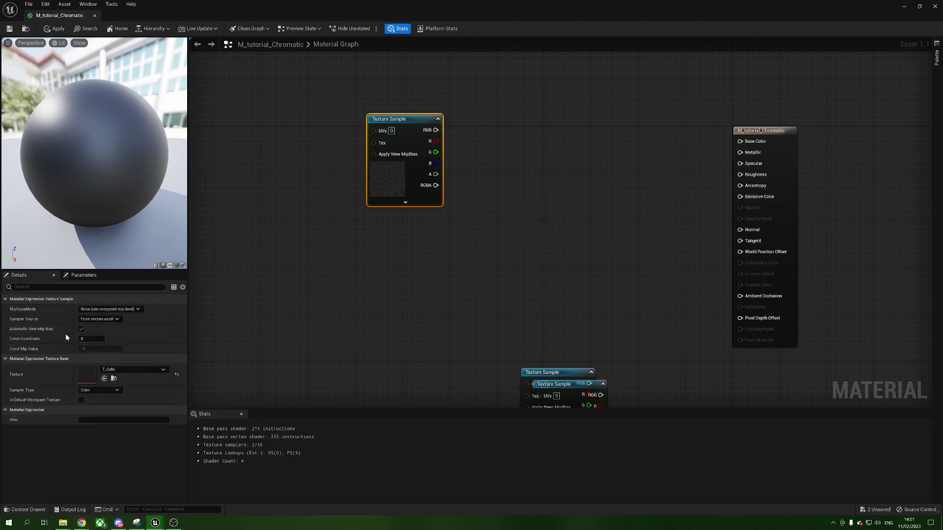
pyautogui.click(528, 235)
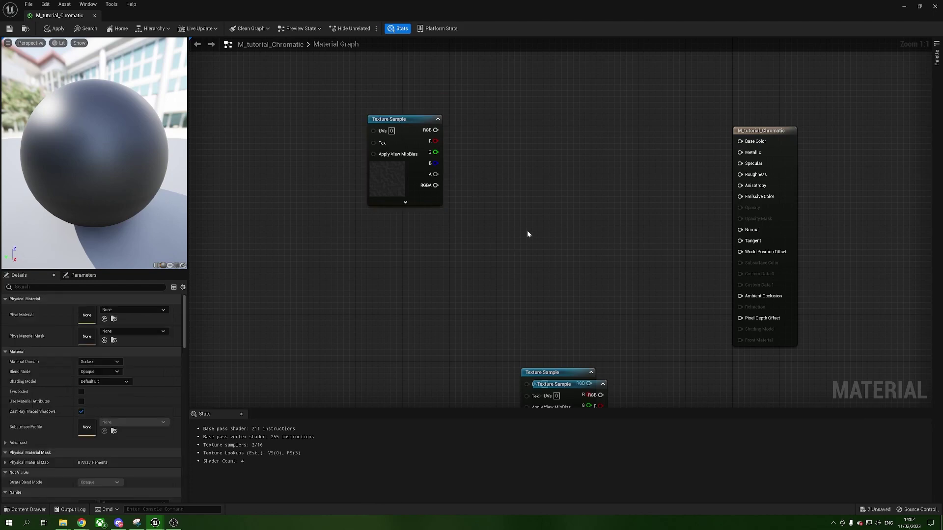
# - Set Blend Mode to Translucent, Shading Model to Unlit, and enable Two Sided
pyautogui.click(117, 372)
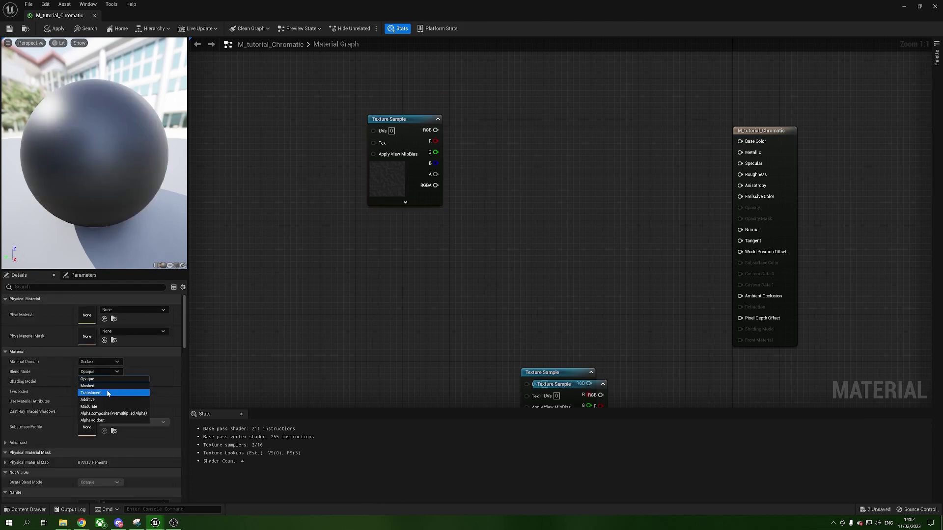
pyautogui.click(106, 393)
pyautogui.click(111, 381)
pyautogui.click(100, 389)
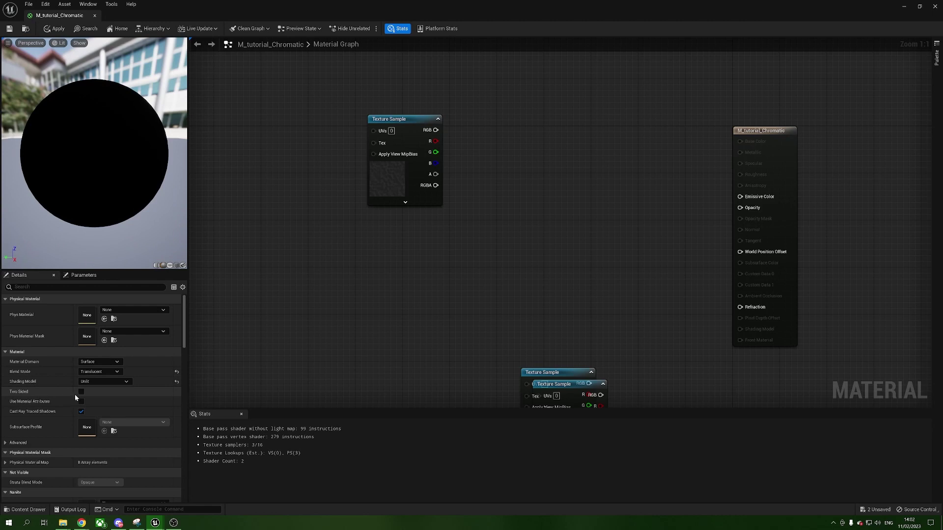
pyautogui.click(81, 392)
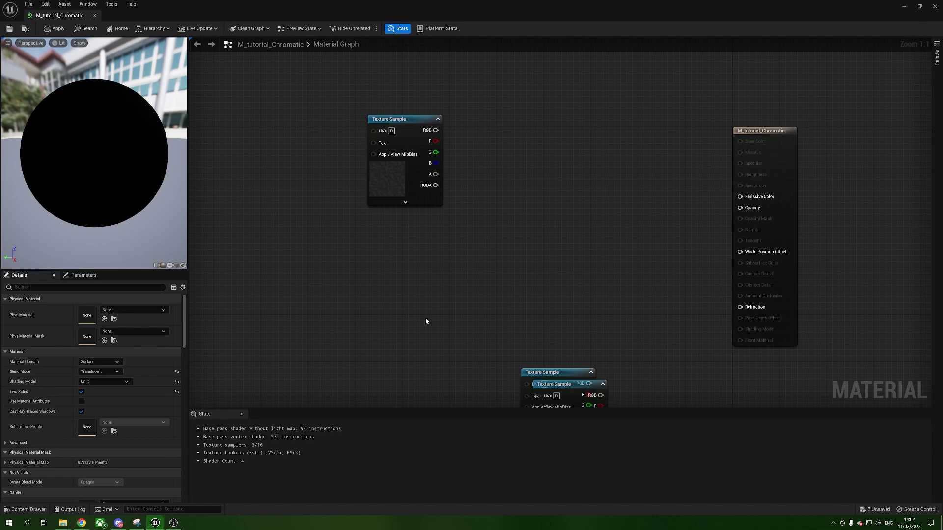
pyautogui.moveTo(426, 322); pyautogui.dragTo(438, 275, button='right')
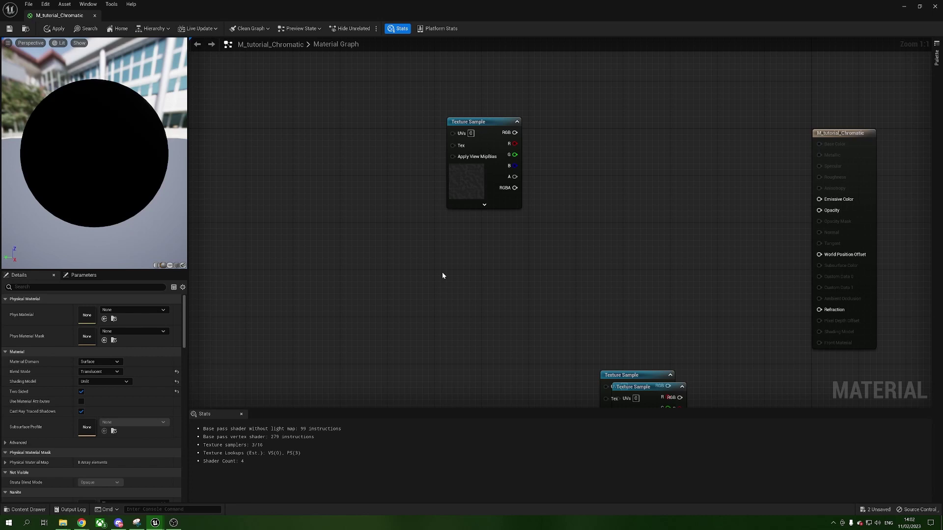
# - Duplicate the T_Cells Texture Sample and stack the three T_Cells samples in a column
pyautogui.moveTo(453, 179); pyautogui.dragTo(370, 167)
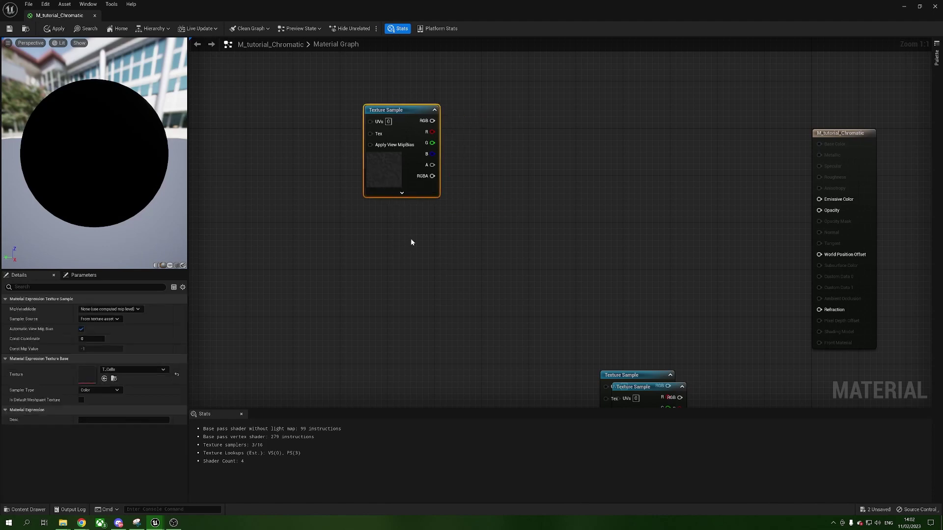
pyautogui.hotkey('ctrl', 'v')
pyautogui.hotkey('ctrl', 'v')
pyautogui.moveTo(409, 316); pyautogui.dragTo(391, 274)
pyautogui.moveTo(411, 402); pyautogui.dragTo(406, 320)
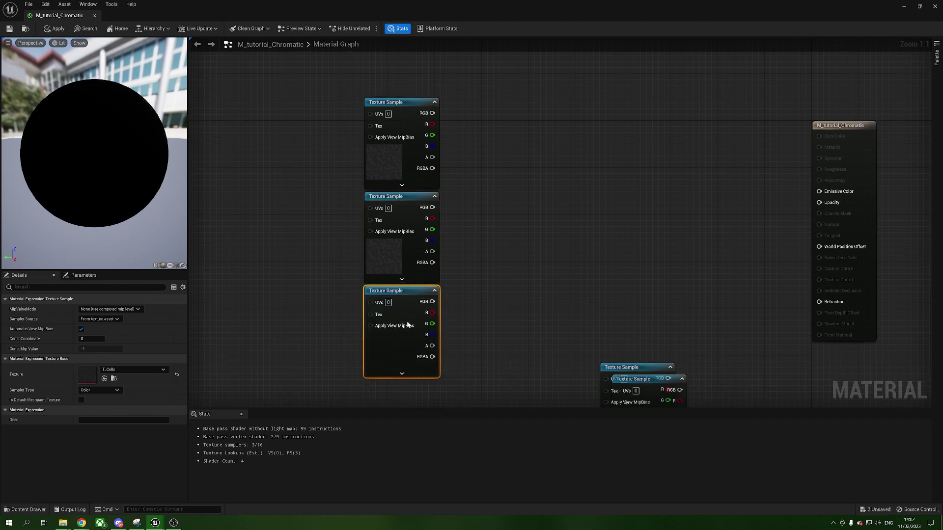
pyautogui.moveTo(406, 319); pyautogui.dragTo(589, 274, button='right')
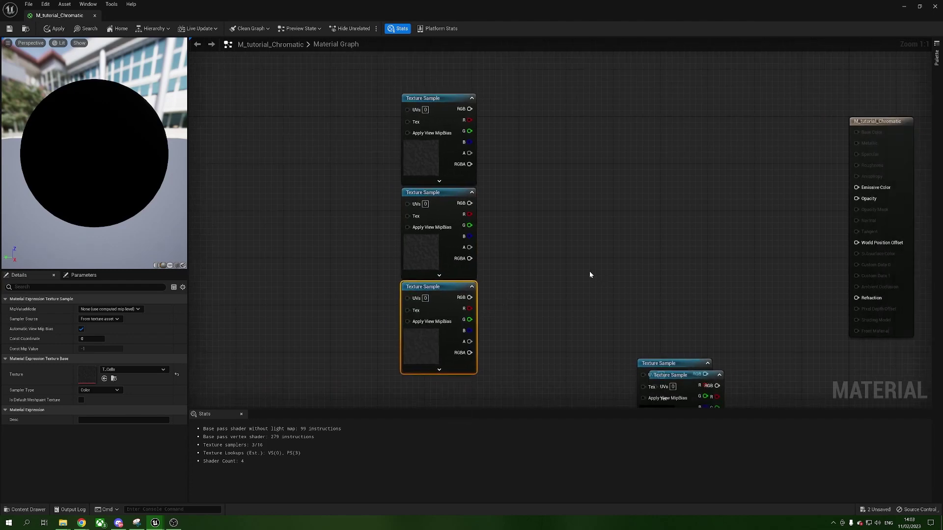
pyautogui.click(591, 274)
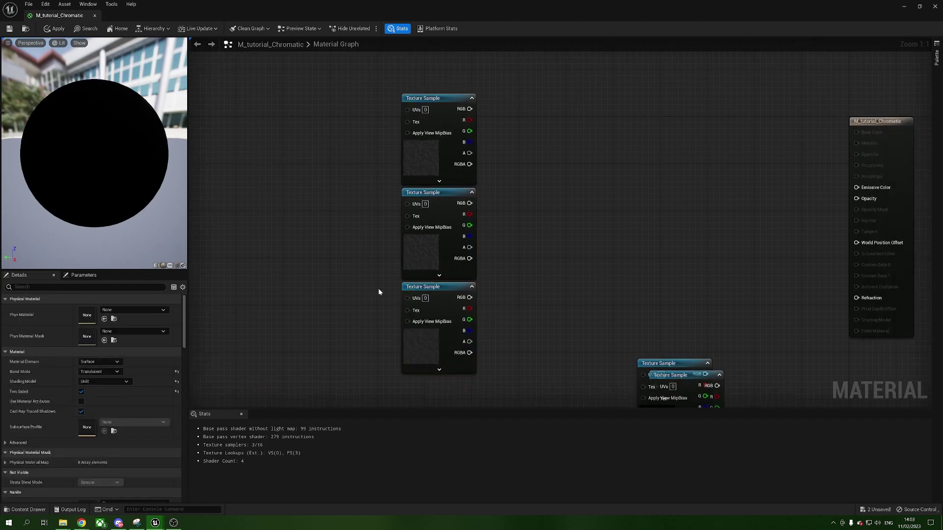